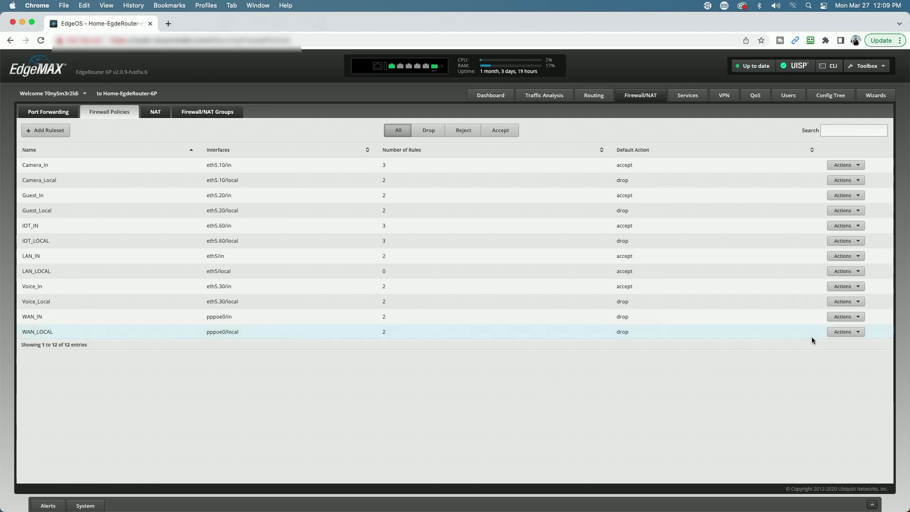
Open the WAN_IN ruleset for editing from its Actions menu.
left_click(859, 319)
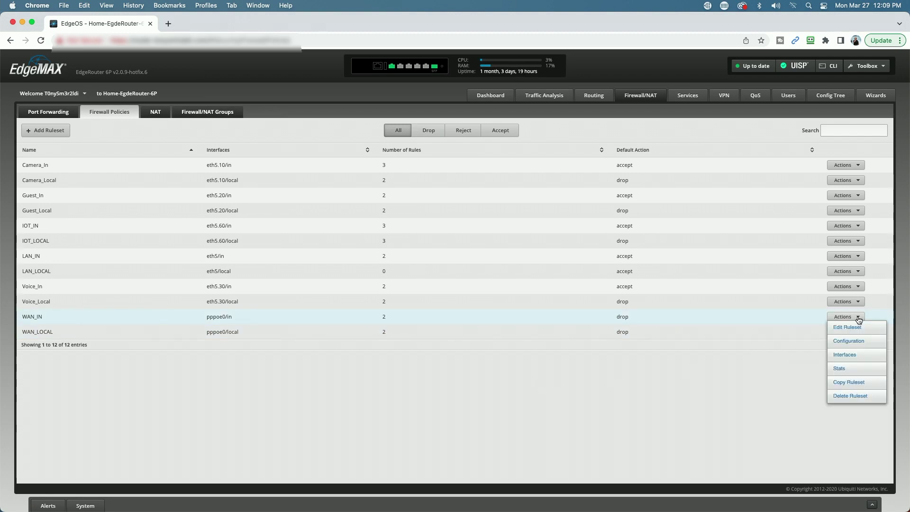
left_click(848, 328)
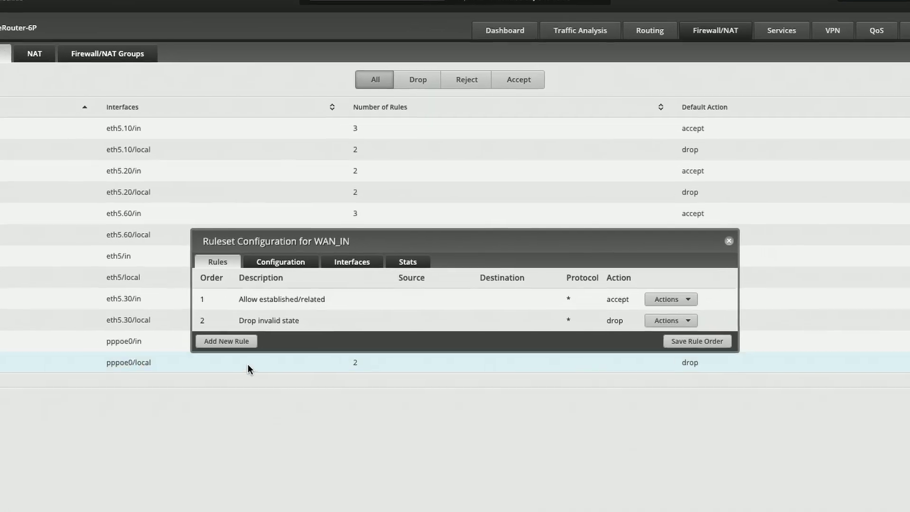
Add WAN_IN rule 'Allow Port 5003' with action Accept, protocol UDP, destination port 5003.
left_click(262, 328)
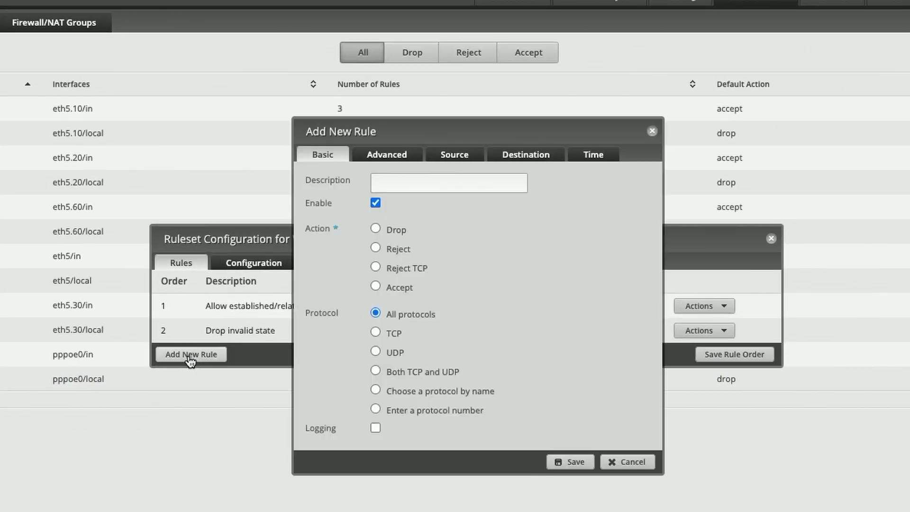
left_click(403, 186)
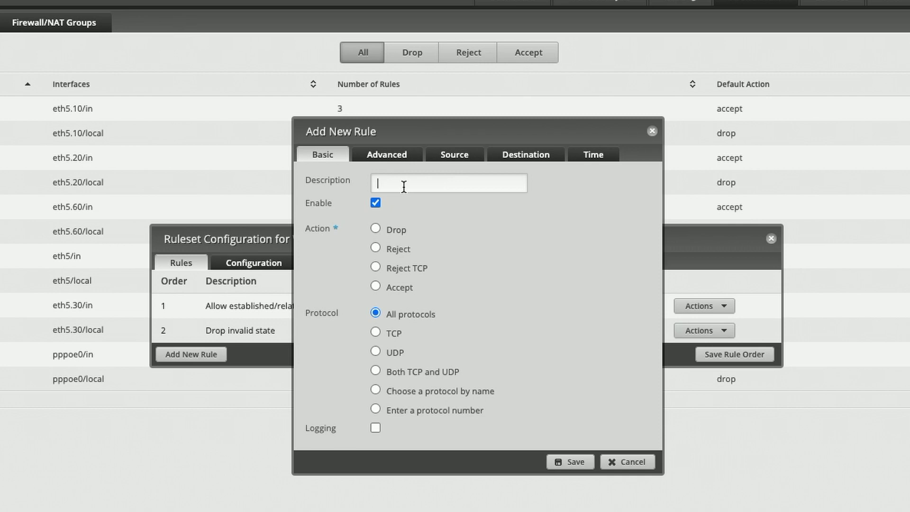
type("Allow Port 5003")
left_click(375, 286)
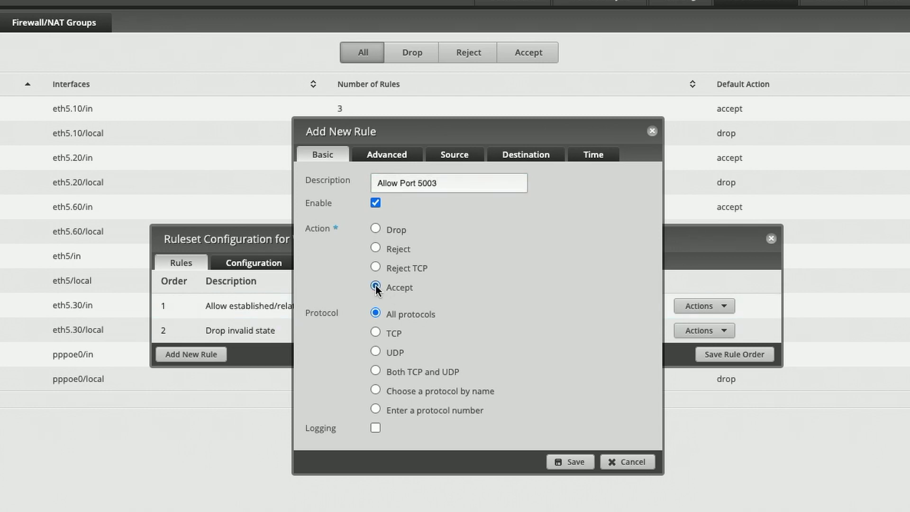
left_click(376, 351)
left_click(527, 157)
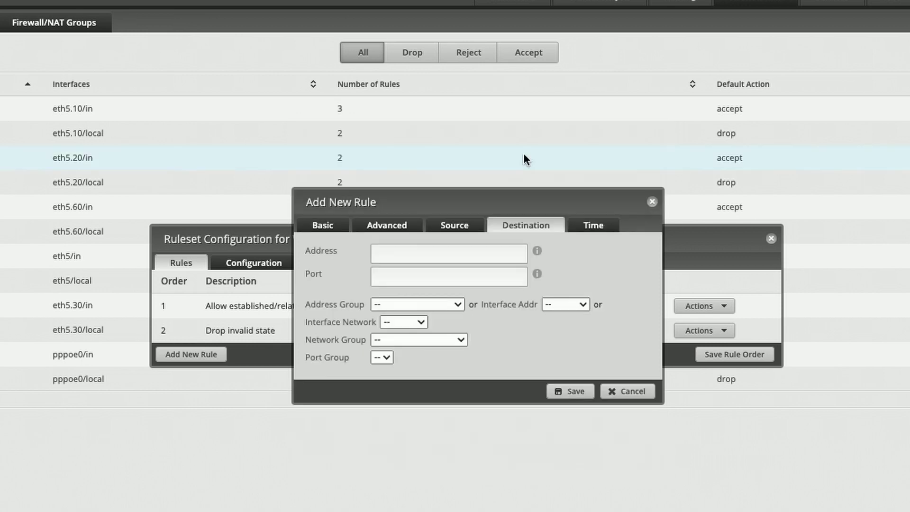
left_click(396, 278)
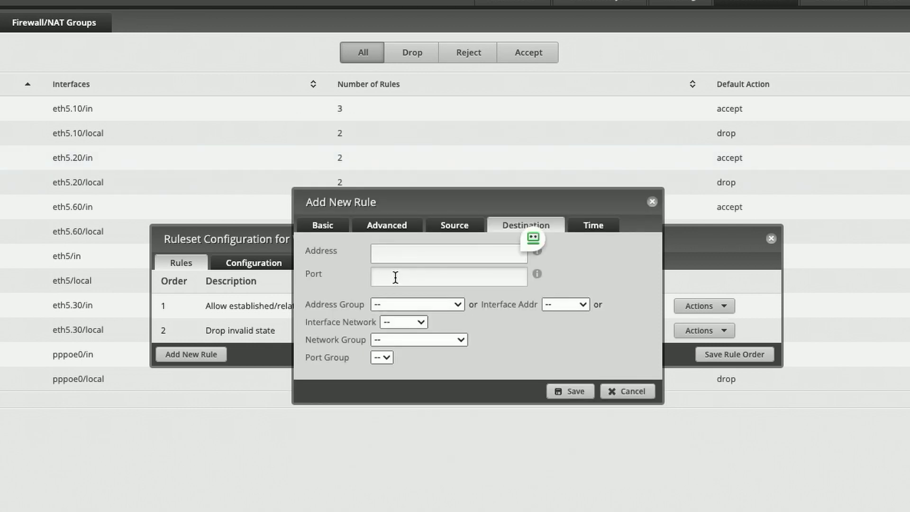
type("5003")
left_click(570, 395)
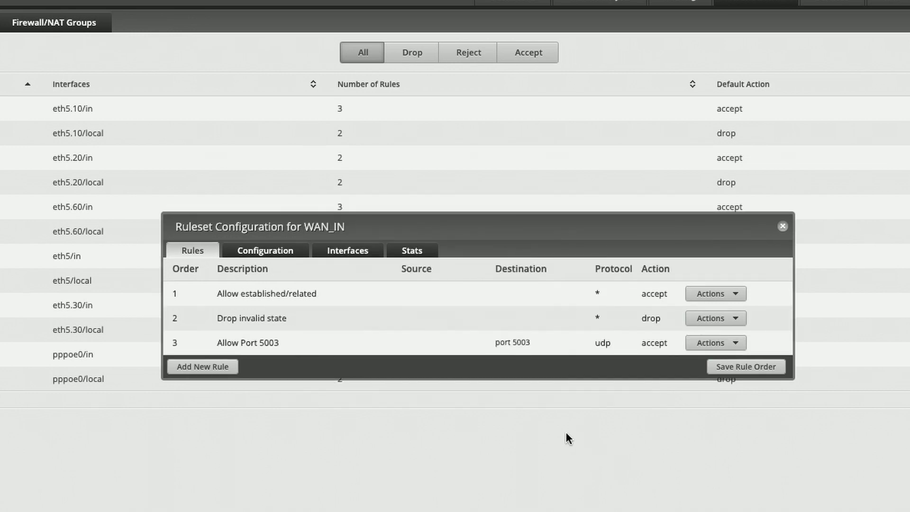
Place Allow Port 5003 as rule 2, above Drop invalid state, and save the order.
left_click_drag(273, 340, 272, 309)
left_click_drag(267, 350, 270, 310)
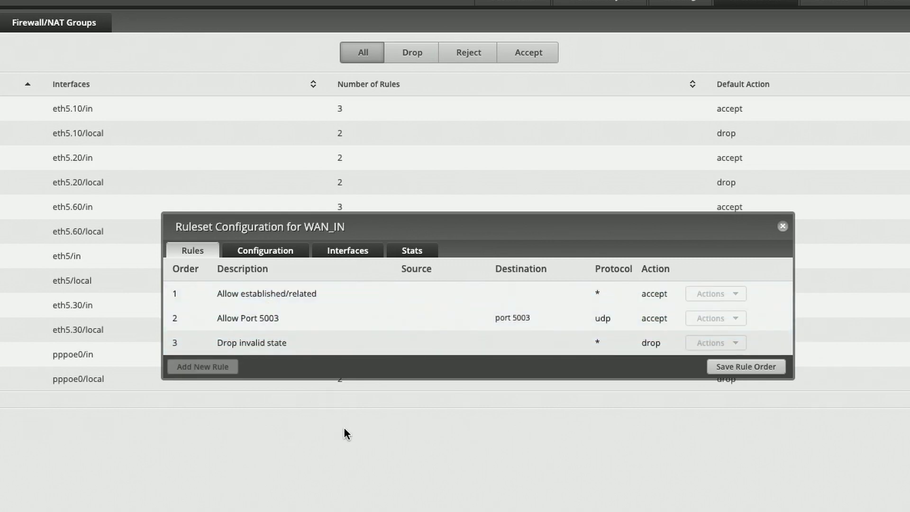
left_click(746, 367)
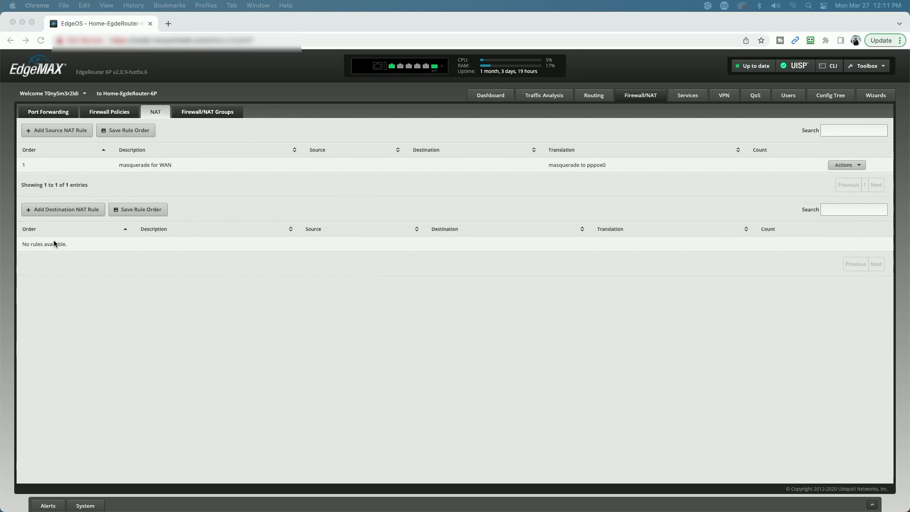
Create a destination NAT rule described 'Allow Port 5003' with inbound interface pppoe0.
left_click(61, 209)
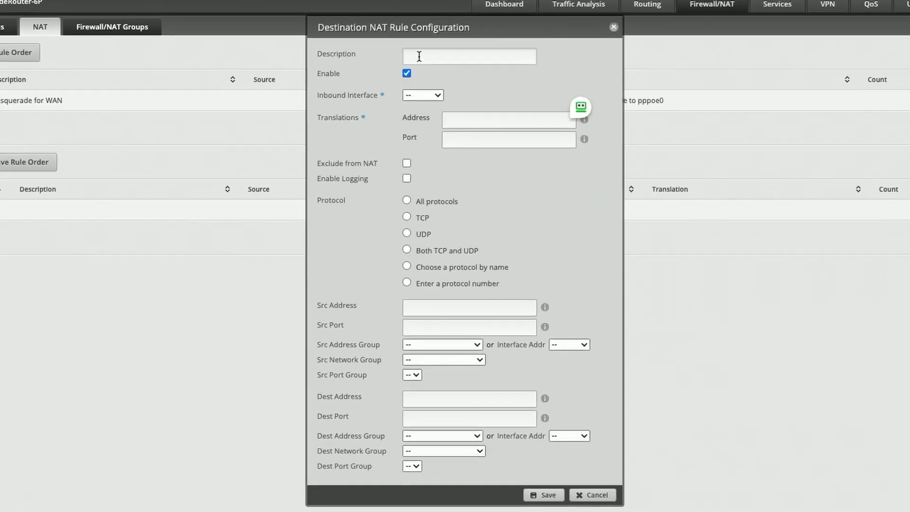
left_click(426, 109)
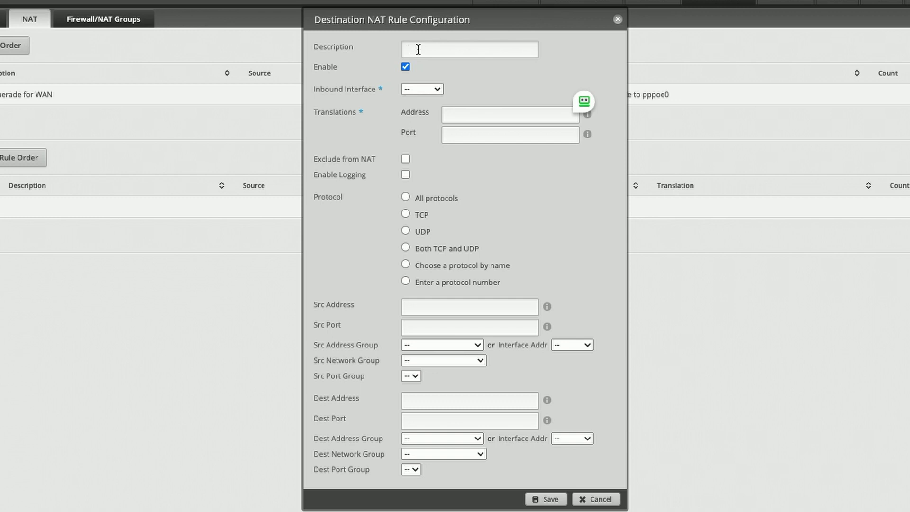
type("Allow Port 5003")
left_click(437, 90)
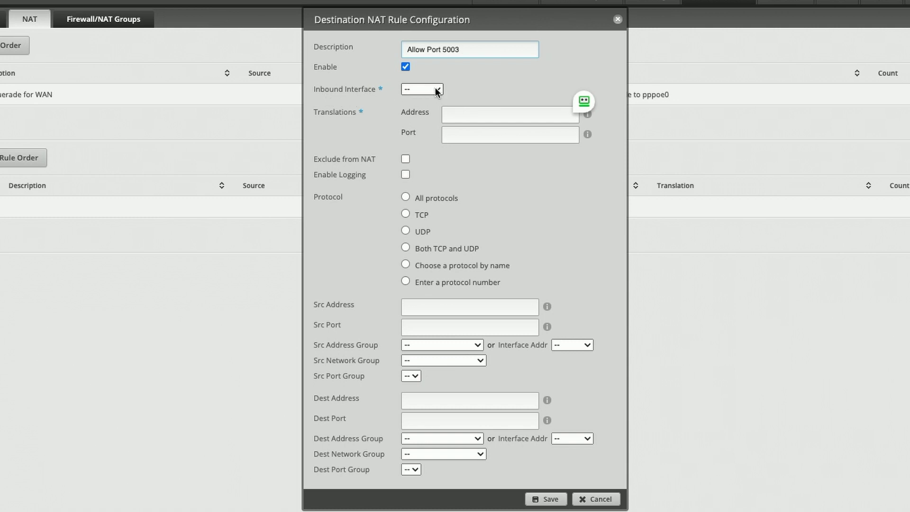
left_click(436, 91)
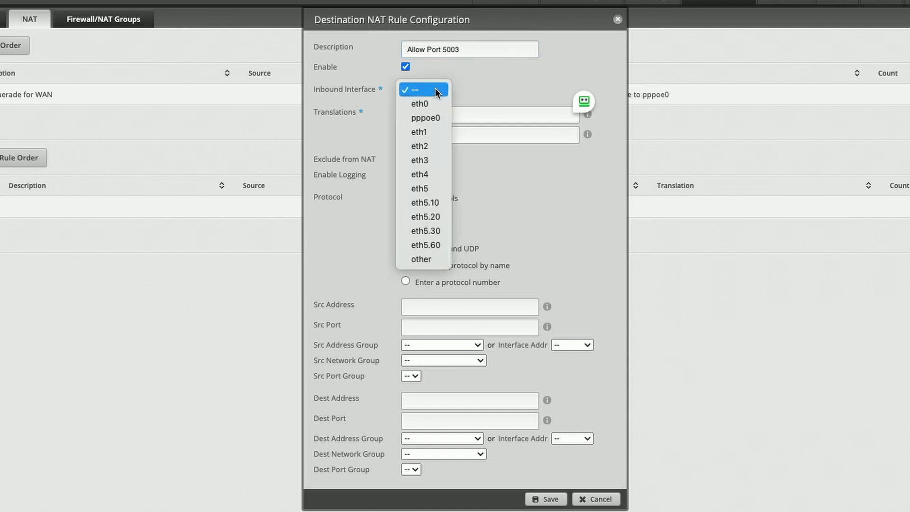
left_click(419, 117)
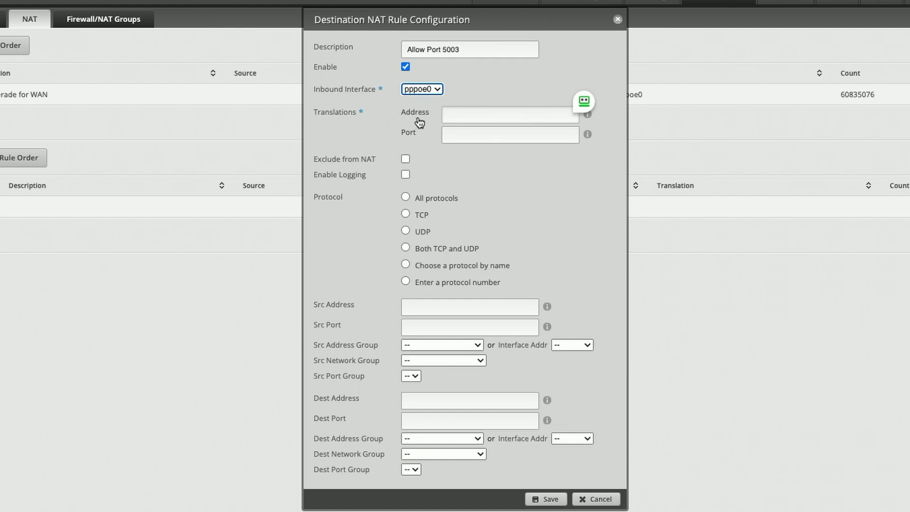
left_click(454, 114)
Set translation address 192.168.24.251, translation port 5003, and protocol UDP.
type("192.168.24.")
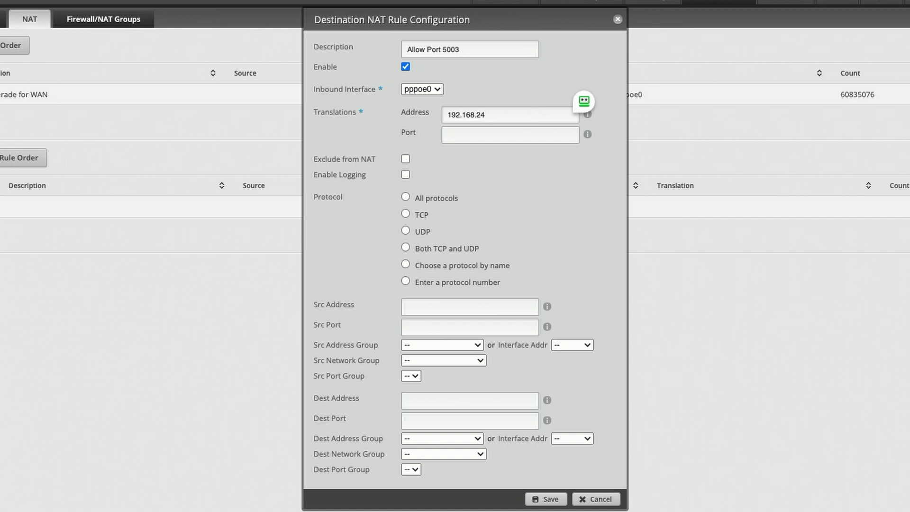
key("BackSpace")
type(".251")
left_click(463, 137)
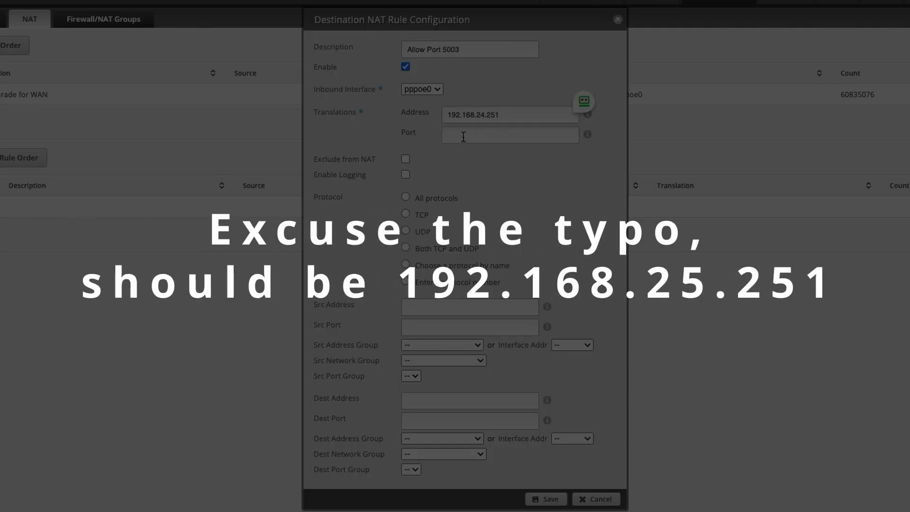
type("5003")
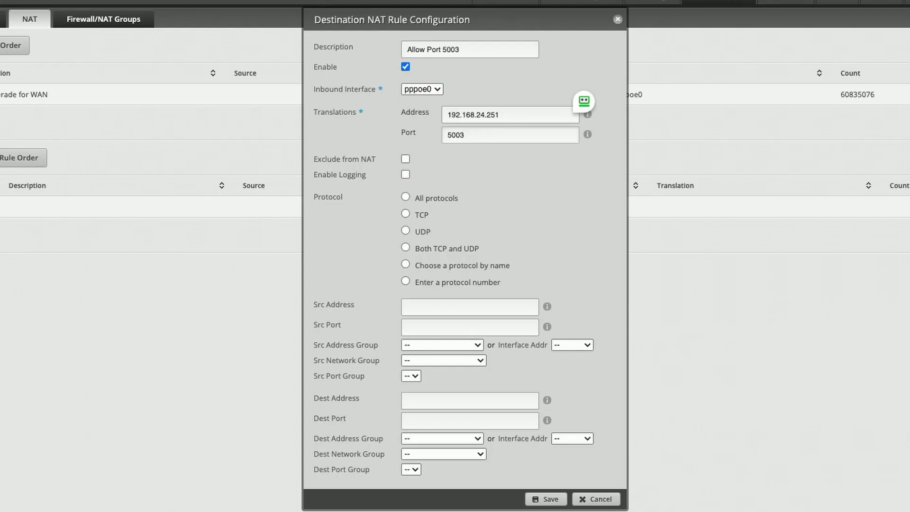
left_click(406, 232)
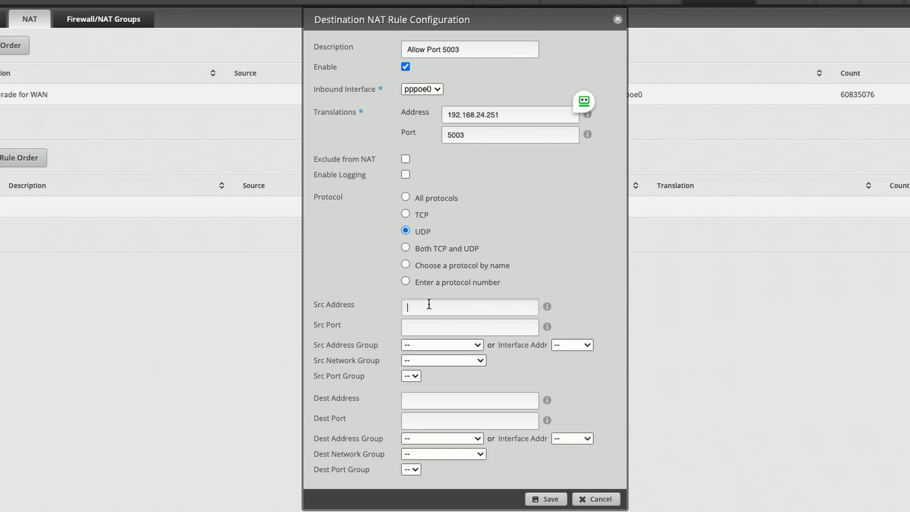
Limit the NAT rule to source 1.2.3.4, destination port 5003 on pppoe0's address, then save.
left_click(429, 306)
type("1.2.3.4")
left_click(421, 421)
type("5")
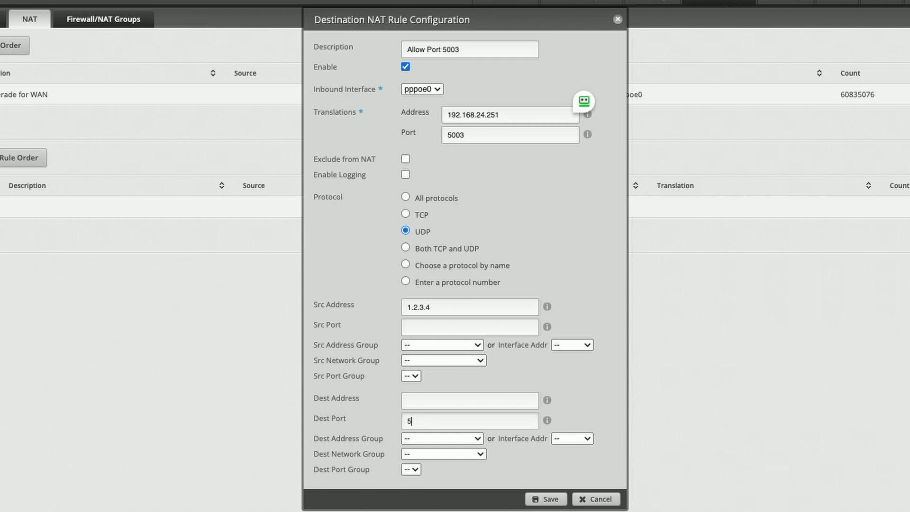
type("003")
left_click(586, 440)
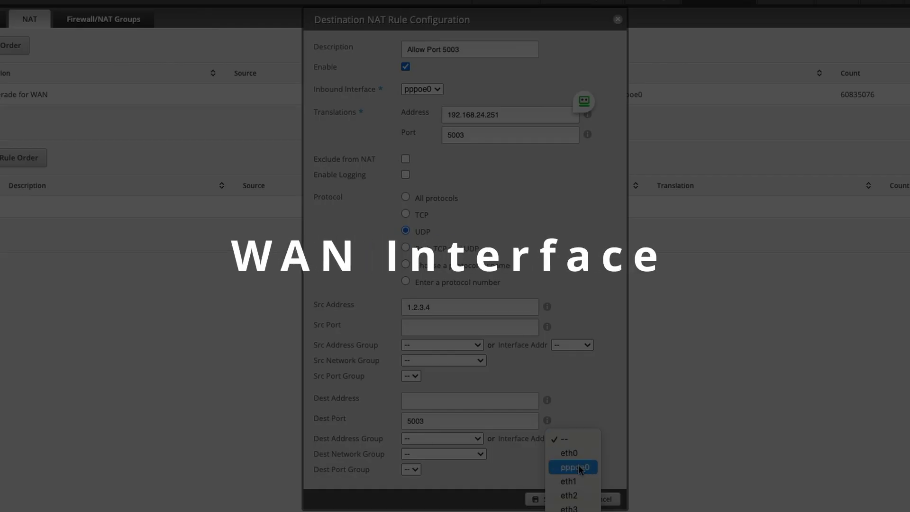
left_click(579, 467)
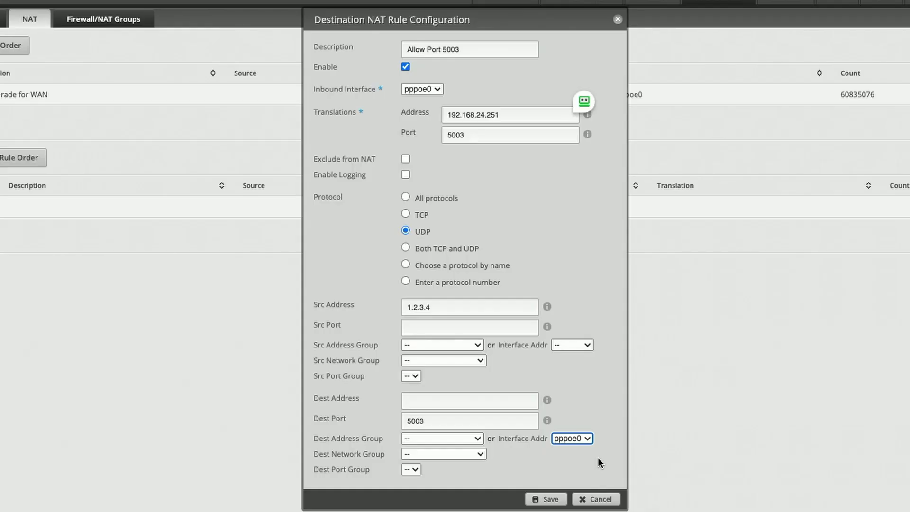
left_click(546, 500)
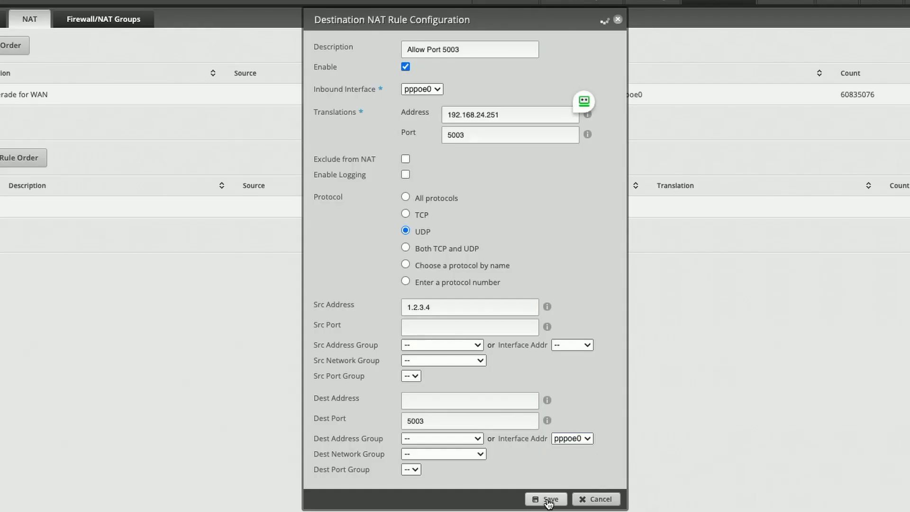